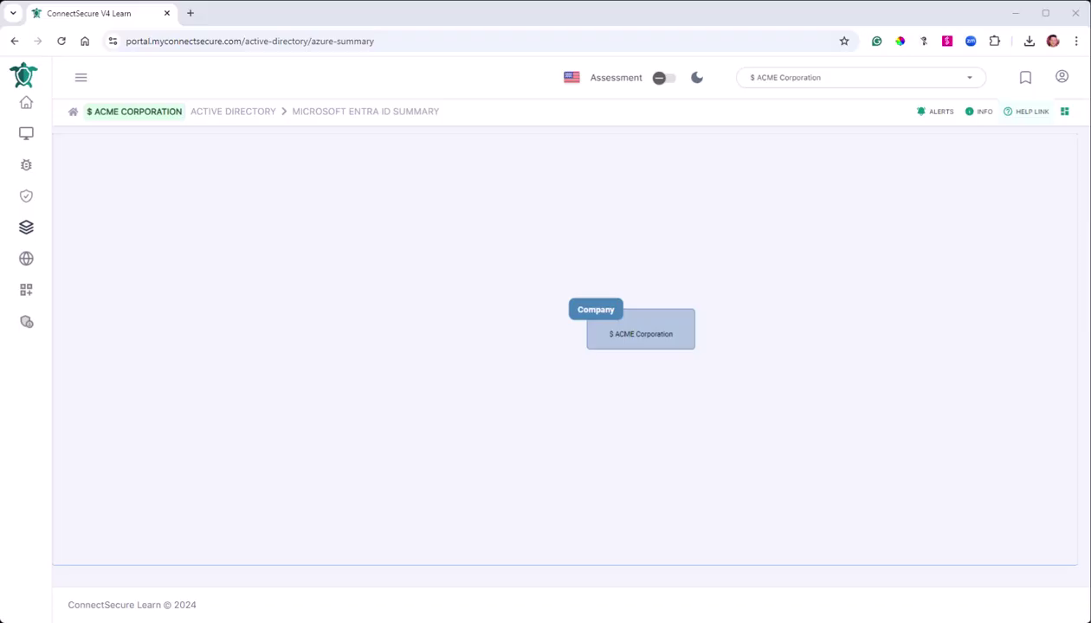
# Select $ ACME Corporation as the company and open its Microsoft Entra ID Summary under Active Directory.
pyautogui.click(773, 79)
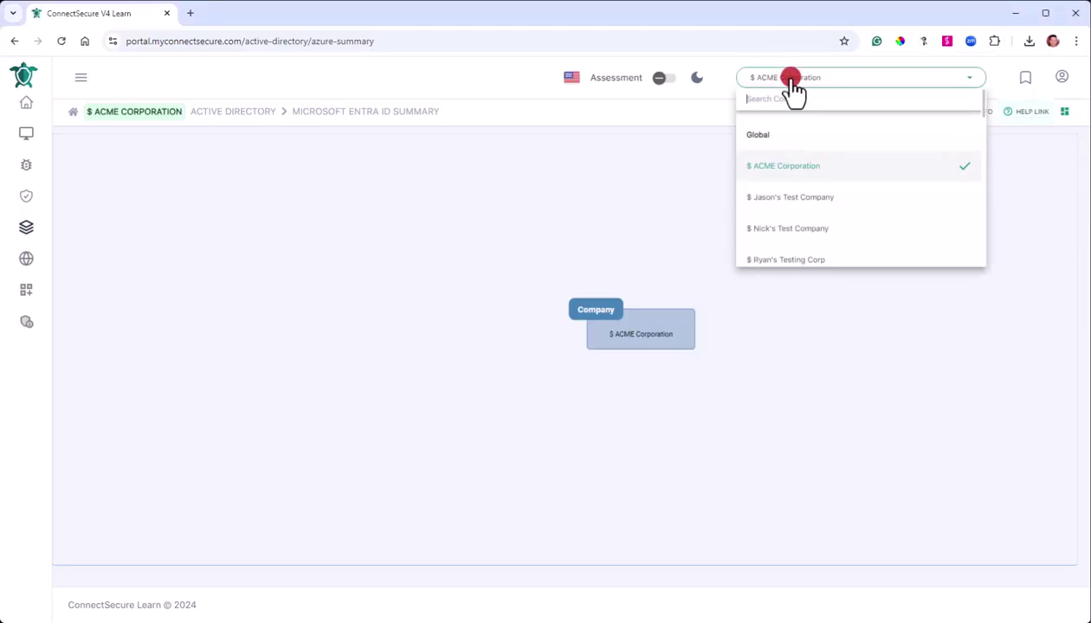
pyautogui.click(805, 171)
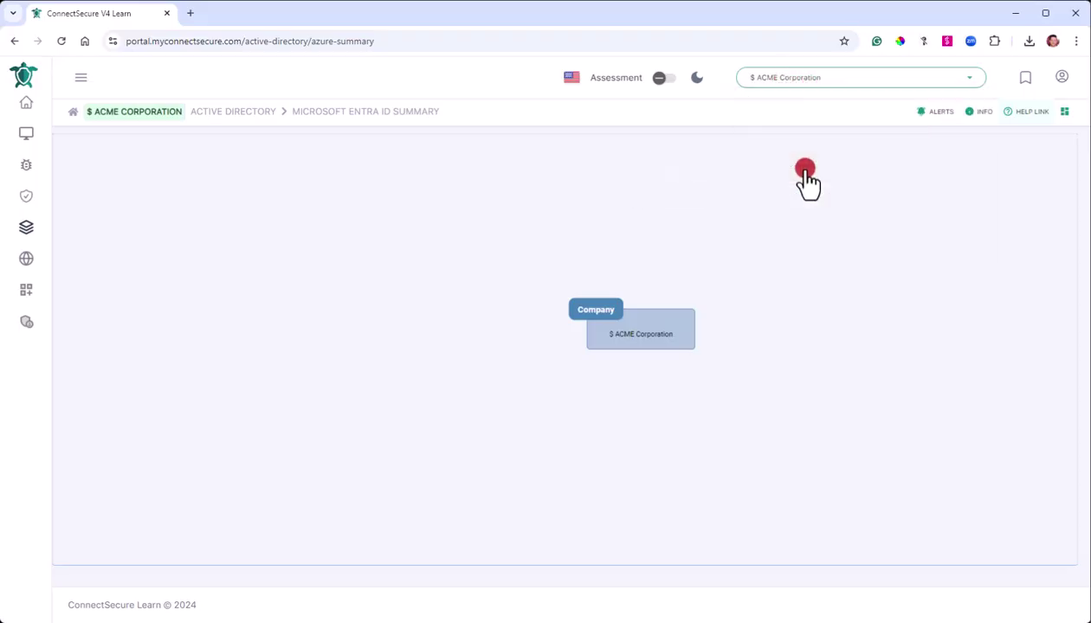
pyautogui.moveTo(45, 181)
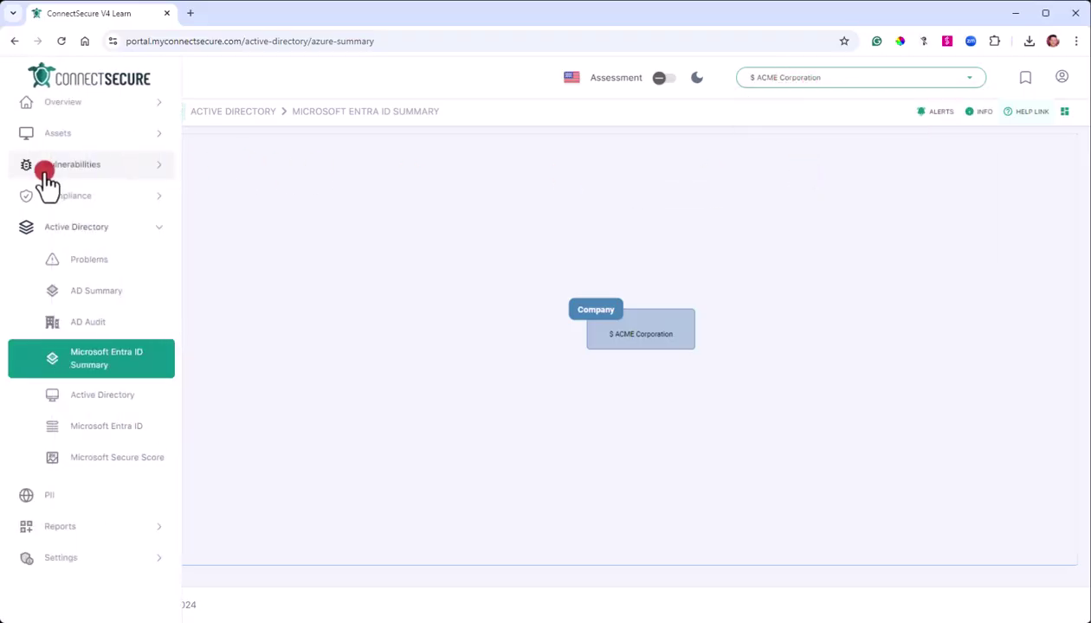
pyautogui.click(139, 230)
pyautogui.click(63, 228)
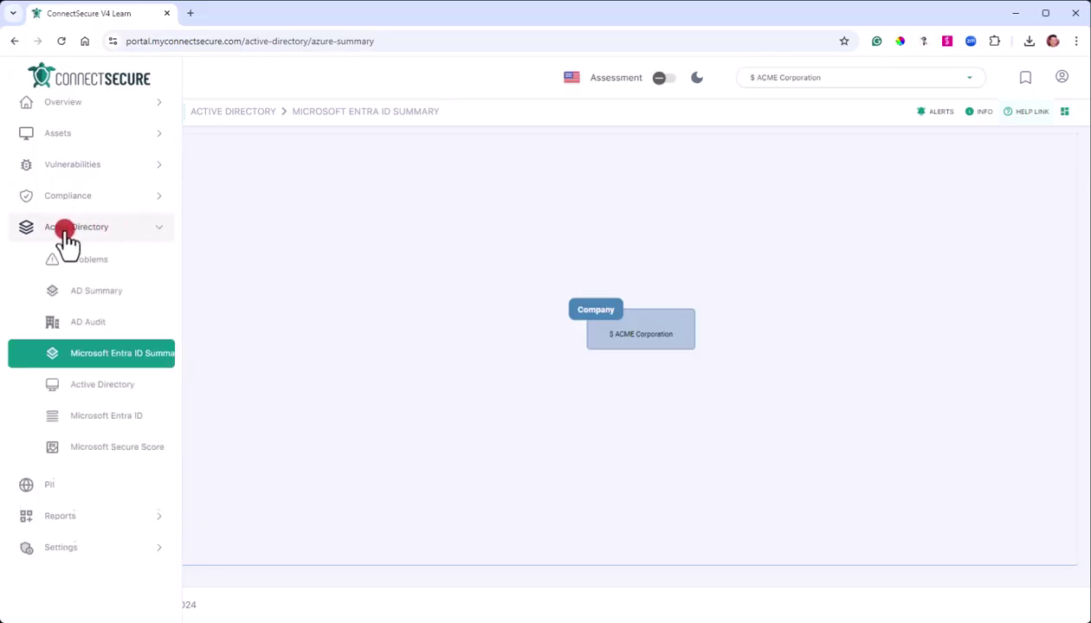
pyautogui.click(105, 364)
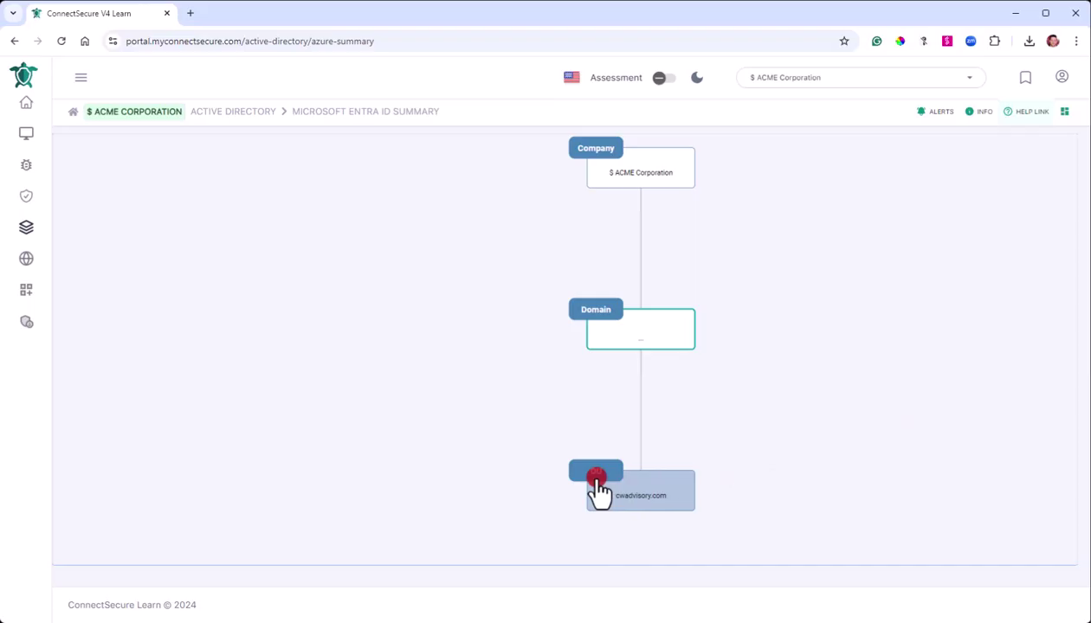
# Open the summary of the cwadvisory.com OU and review the assigned plans of the third listed user.
pyautogui.click(641, 502)
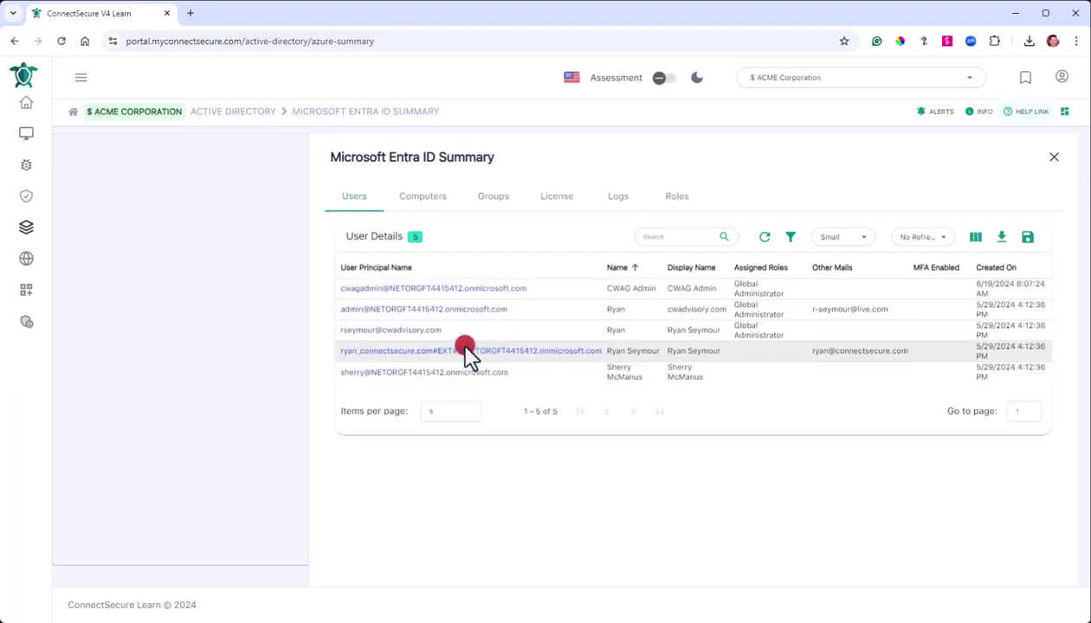
pyautogui.click(418, 332)
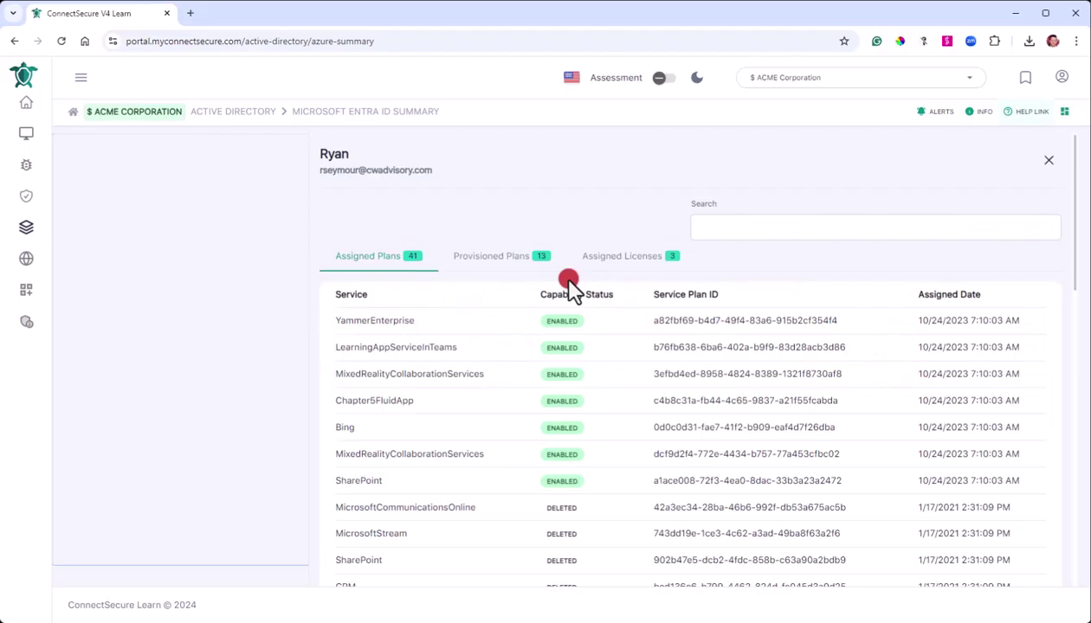
pyautogui.scroll(-4, 1013, 398)
pyautogui.scroll(4, 1006, 396)
pyautogui.click(1049, 166)
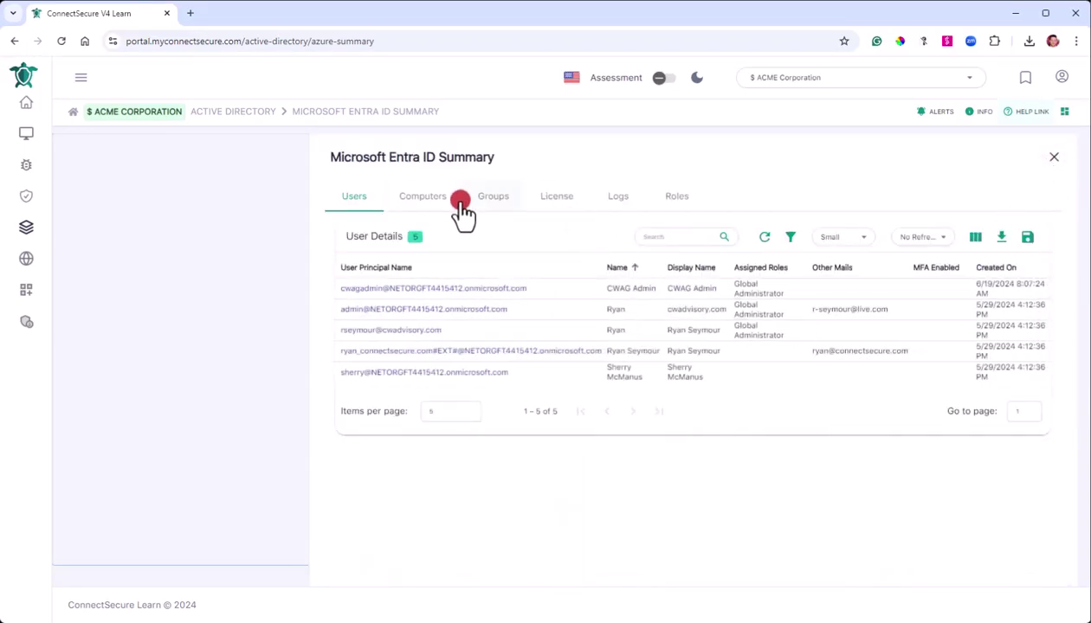
# View the OU's computers and groups, and check the details of the All Company group.
pyautogui.click(437, 198)
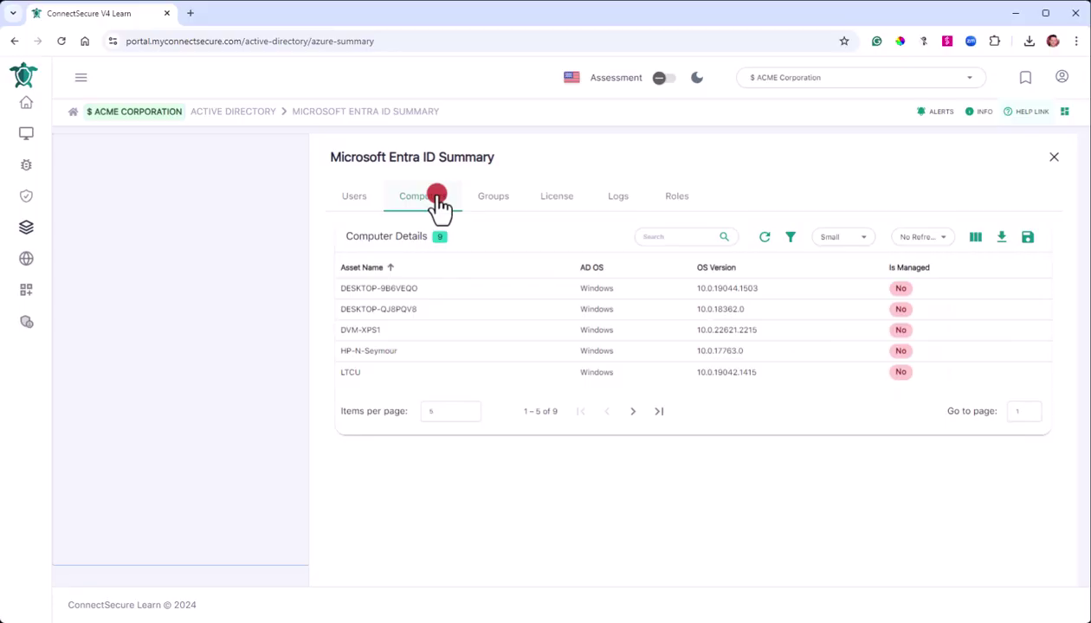
pyautogui.click(489, 198)
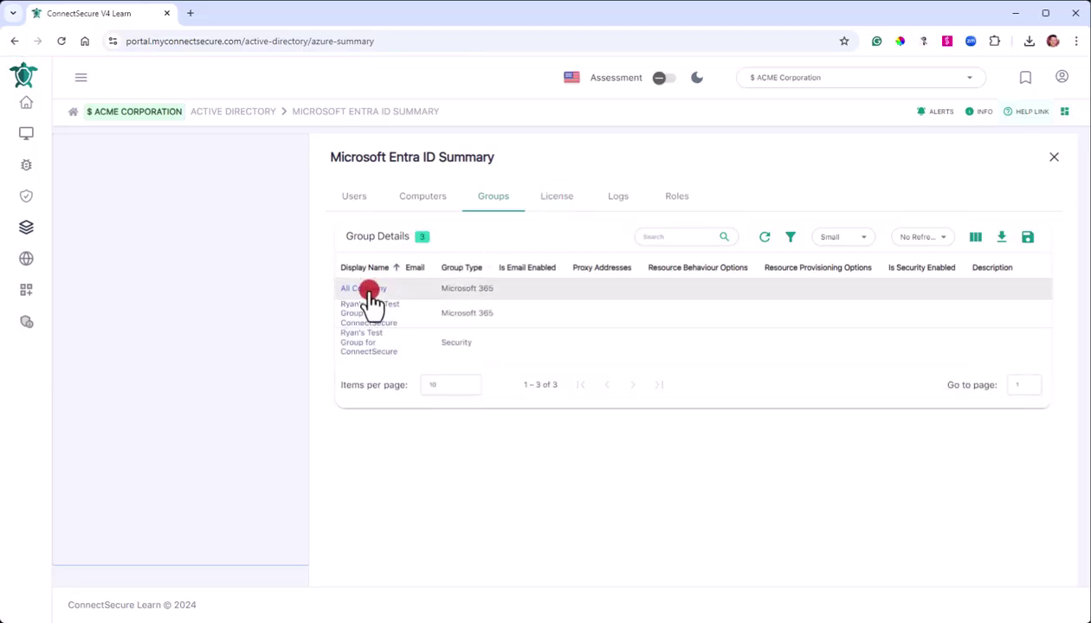
pyautogui.click(371, 288)
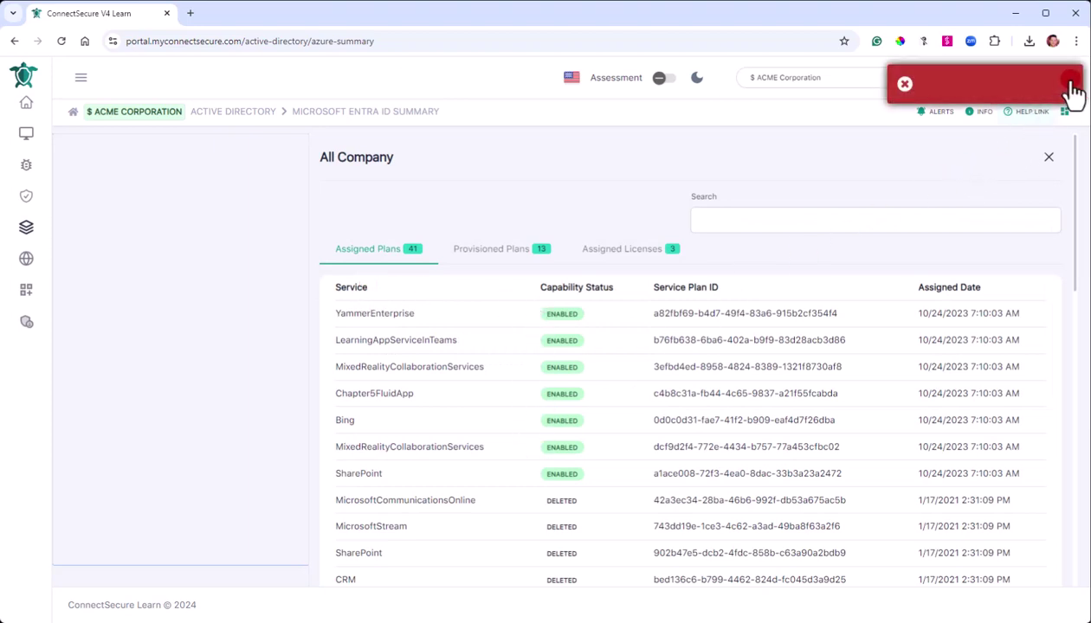
pyautogui.click(1072, 87)
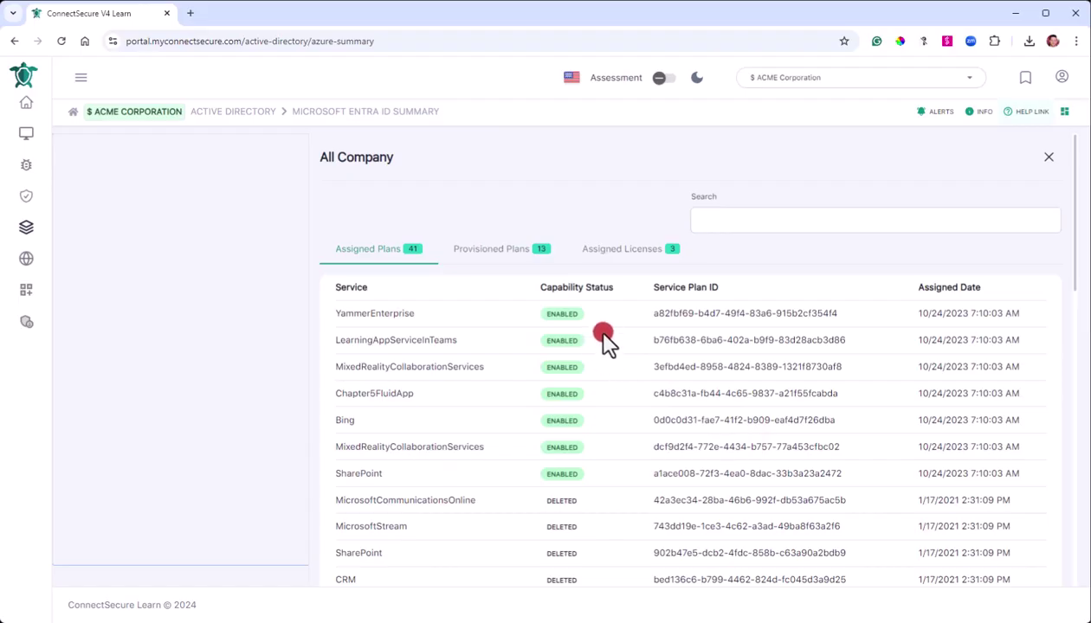
pyautogui.click(1048, 156)
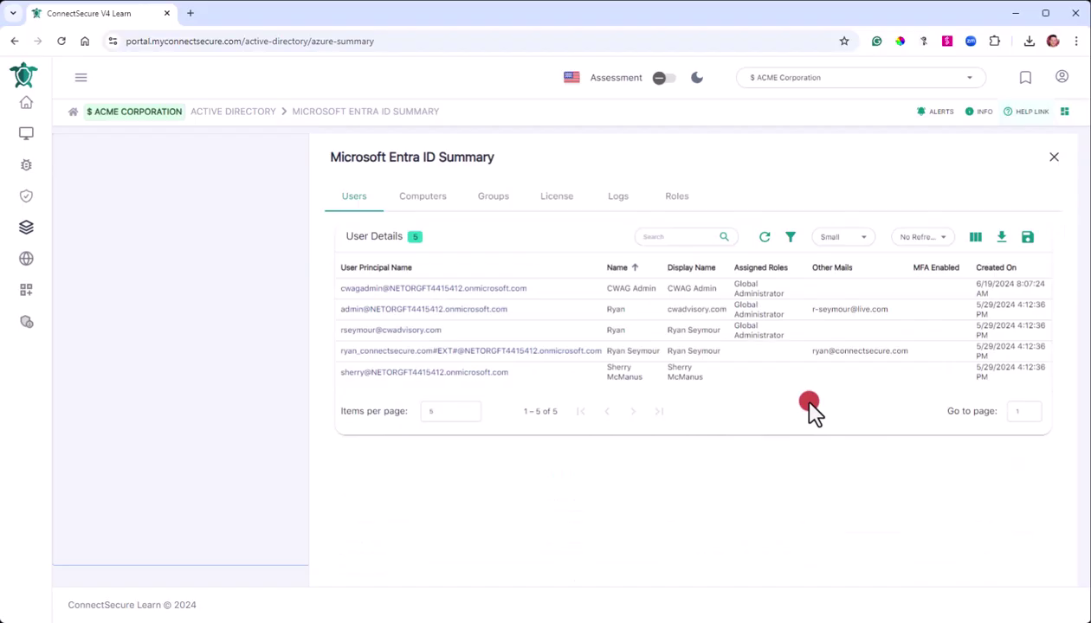
# View the OU's licenses and logs, and check the target resources and additional details of the Add application log entry.
pyautogui.click(567, 204)
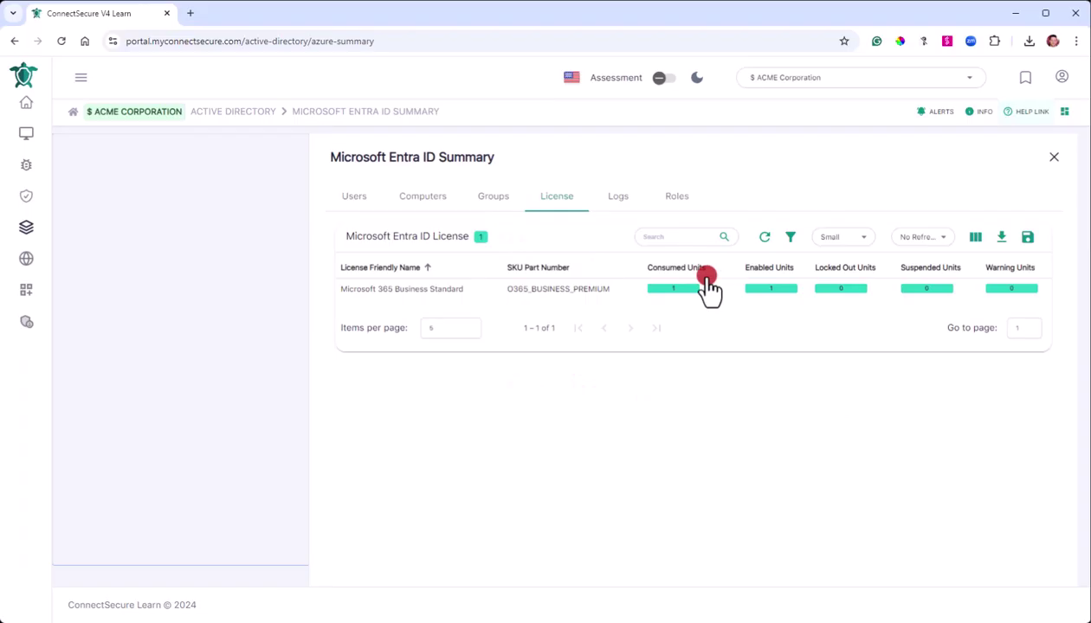
pyautogui.click(633, 198)
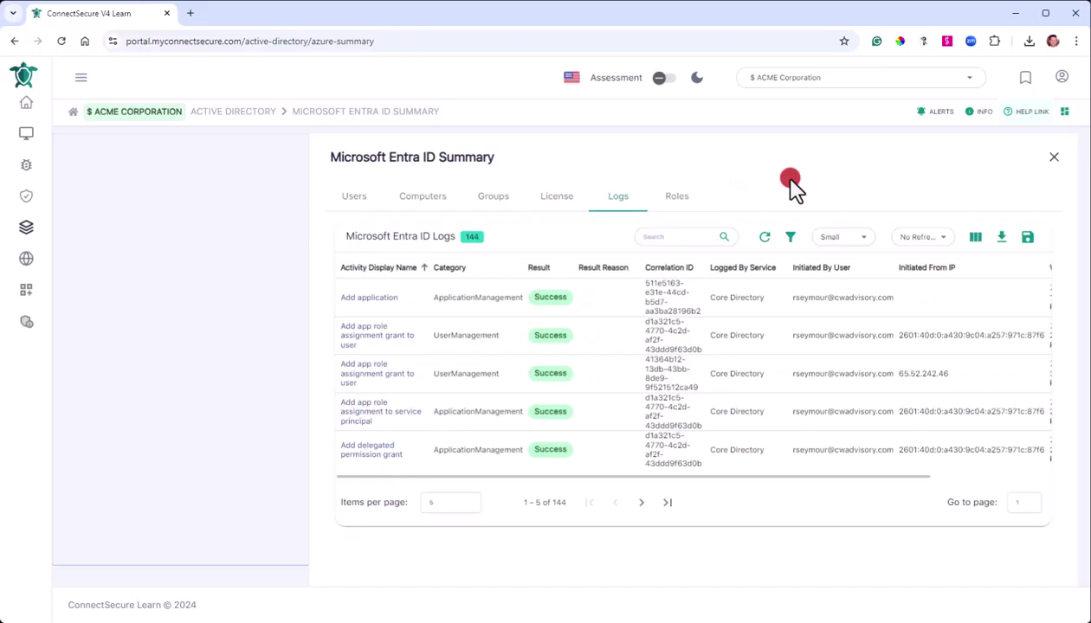
pyautogui.click(368, 303)
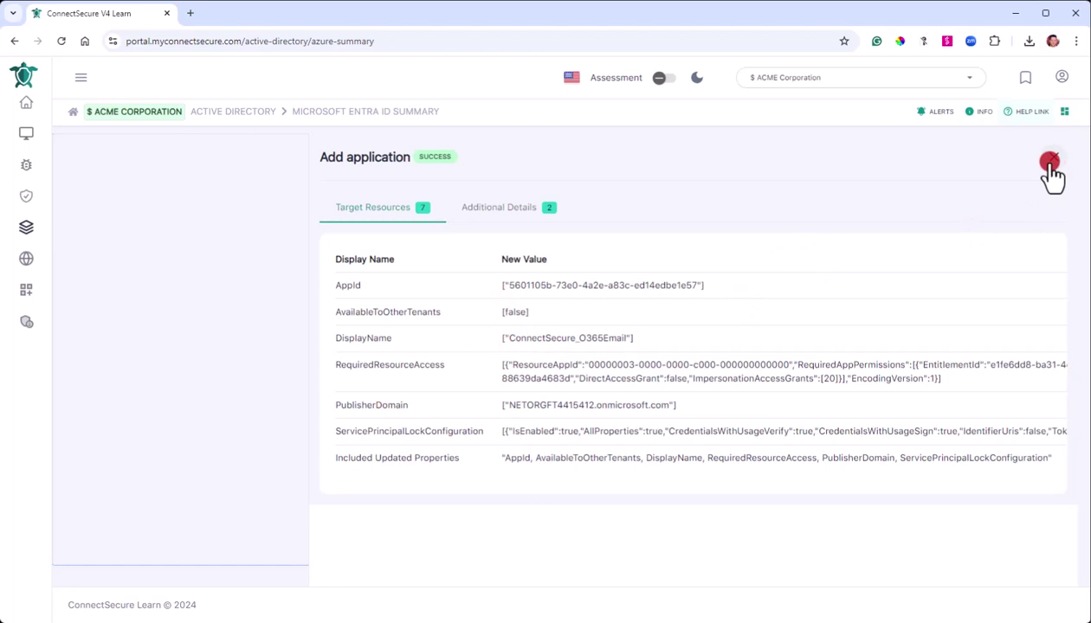
pyautogui.click(501, 208)
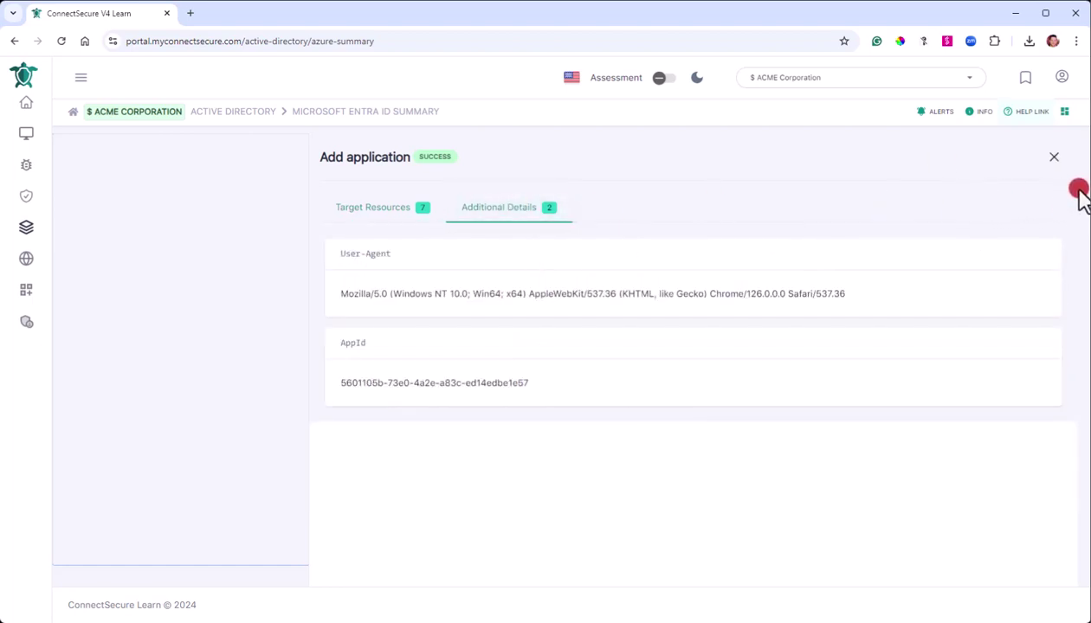
pyautogui.click(1052, 157)
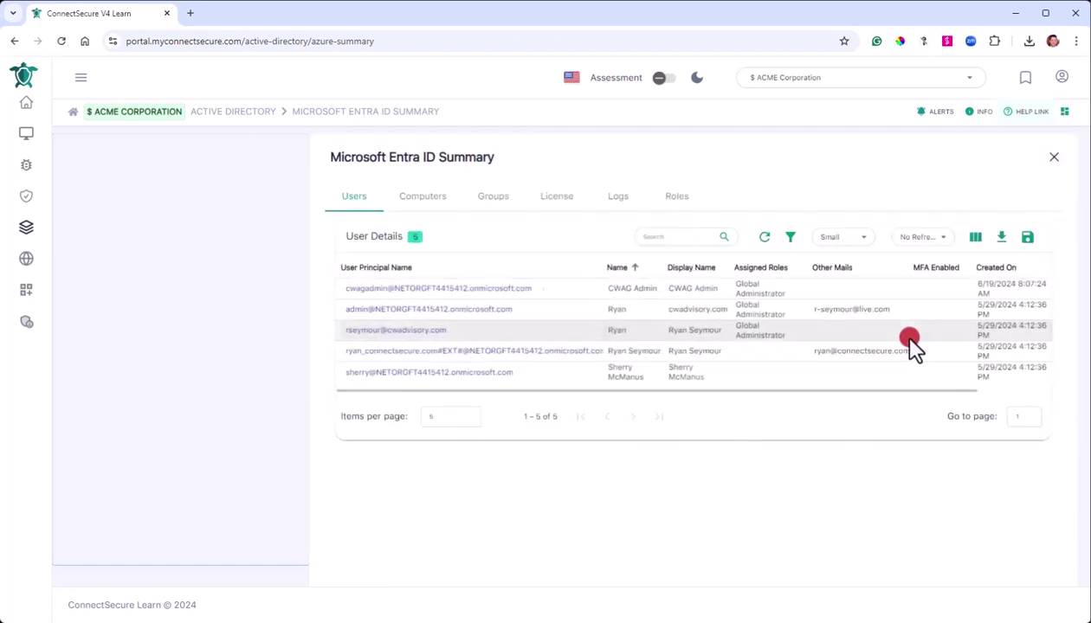
# View the members of the Global Administrator role, recheck the cwadvisory.com user list and close the summary.
pyautogui.click(676, 196)
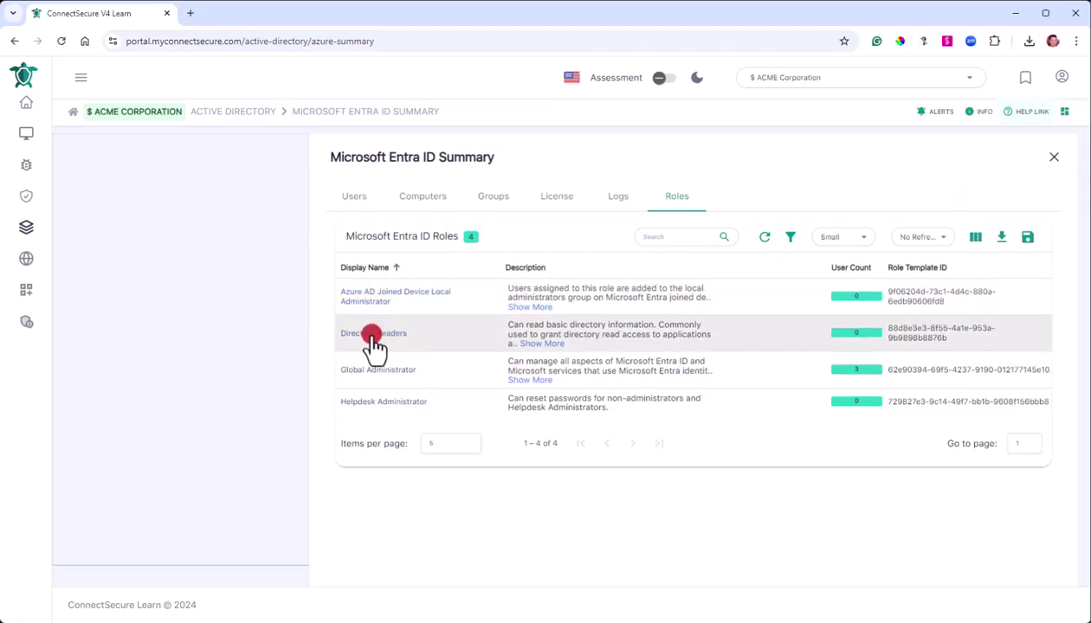
pyautogui.click(368, 370)
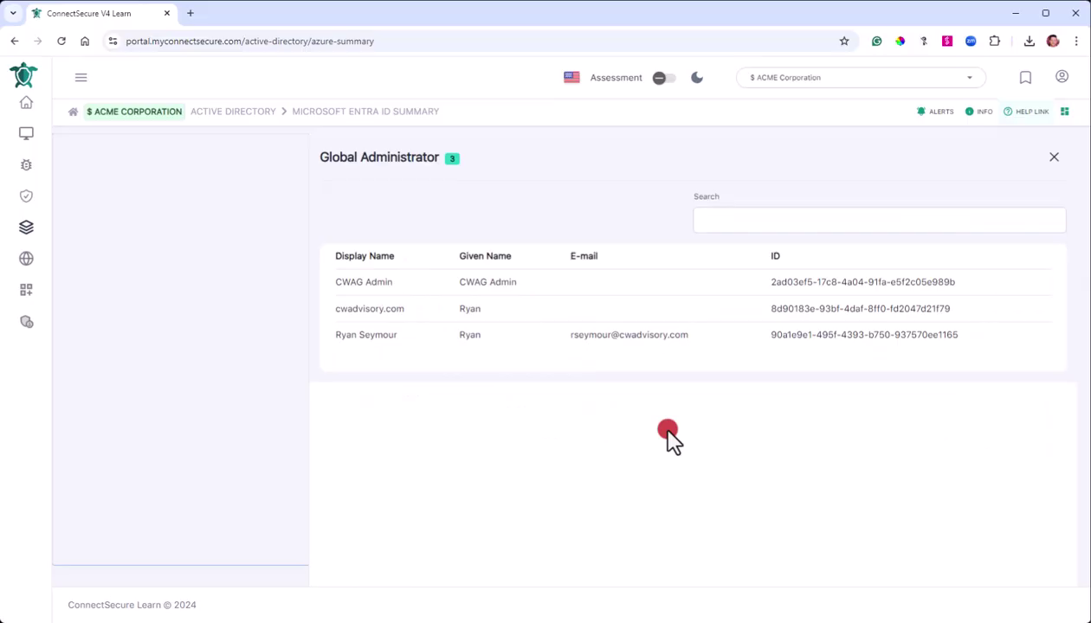
pyautogui.click(1052, 164)
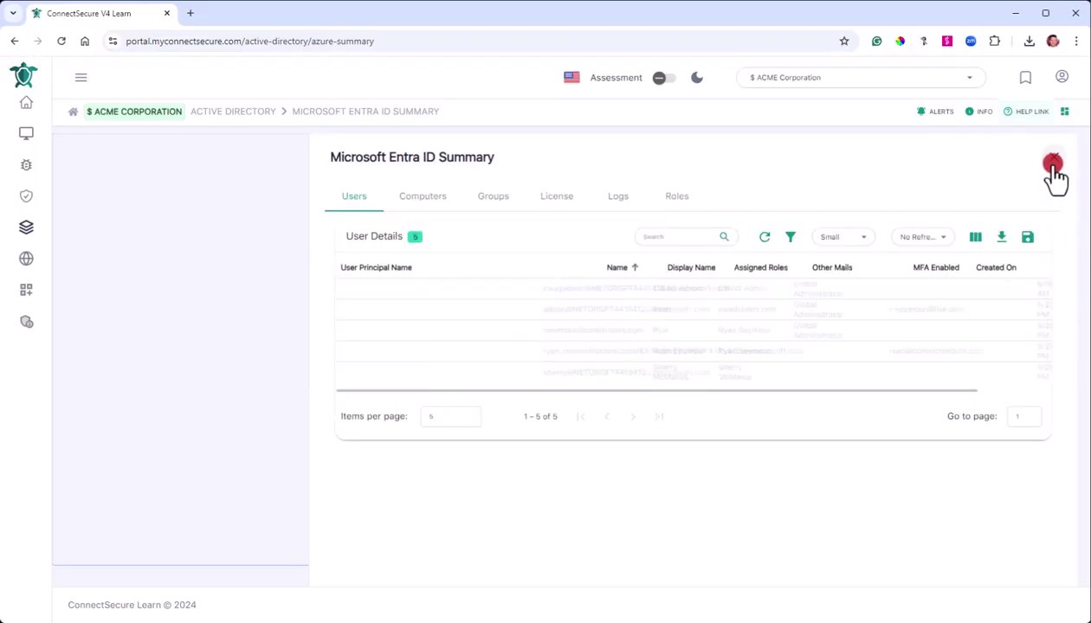
pyautogui.click(1052, 164)
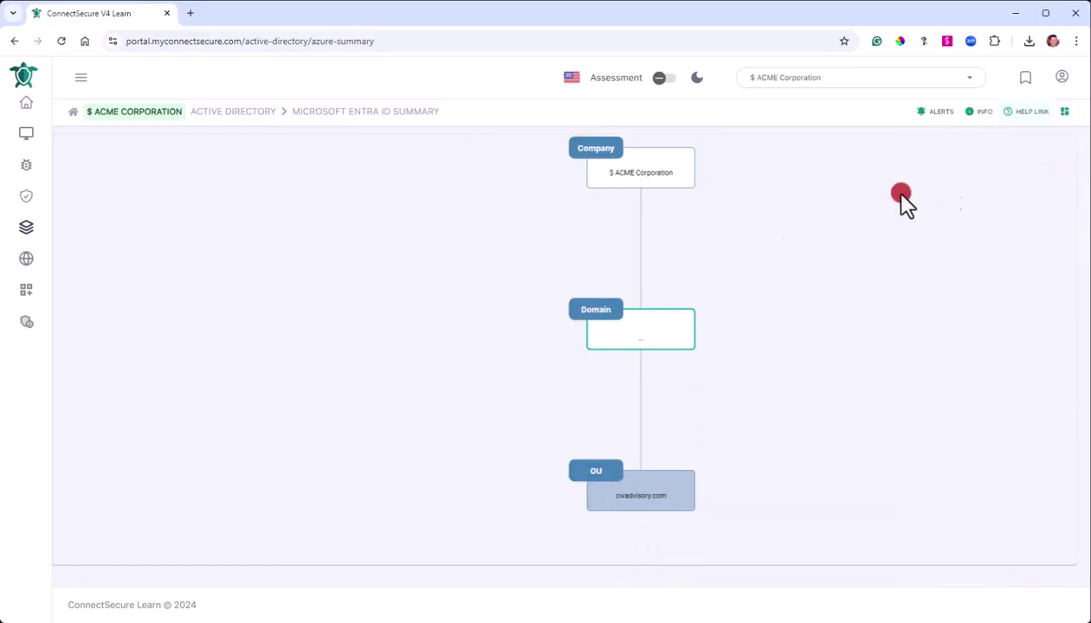
pyautogui.click(658, 500)
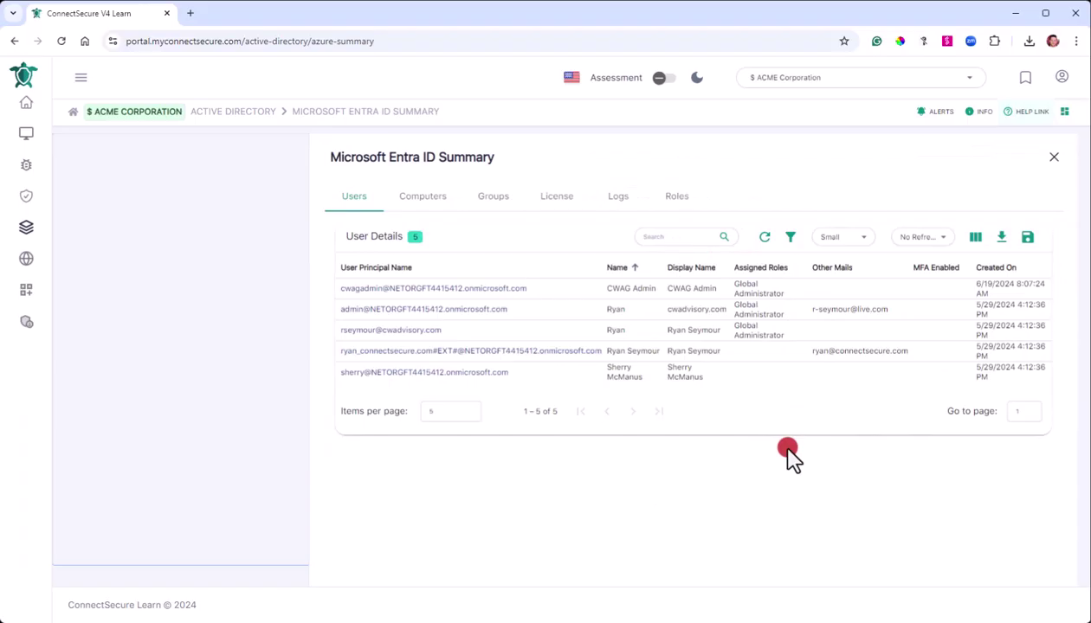
pyautogui.click(1056, 161)
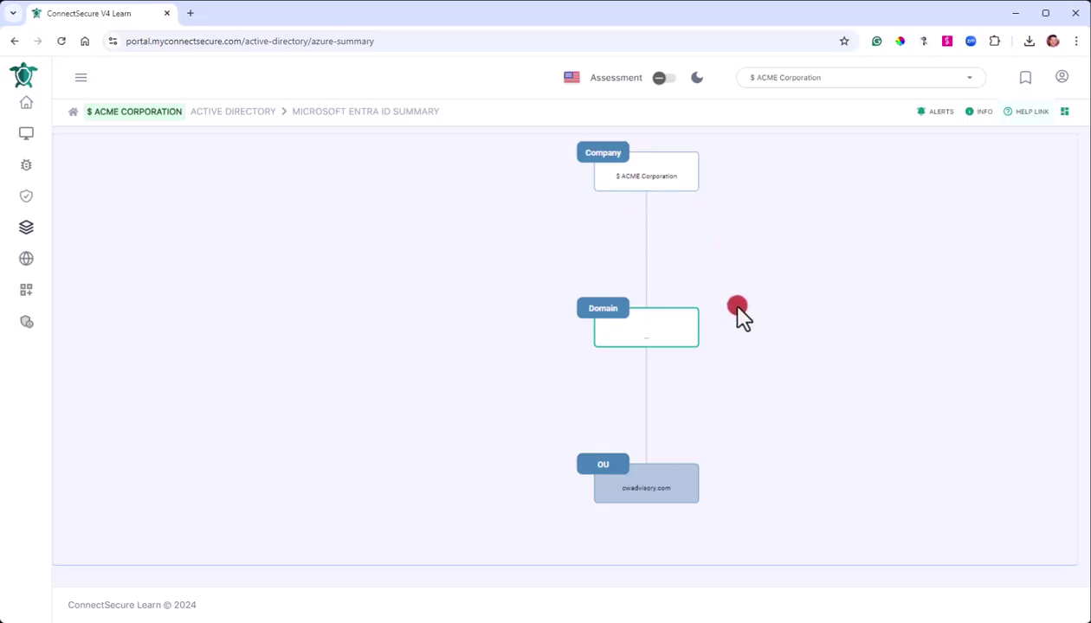
# Open the Microsoft Entra ID Non CSP integration from the integrations settings.
pyautogui.moveTo(56, 159)
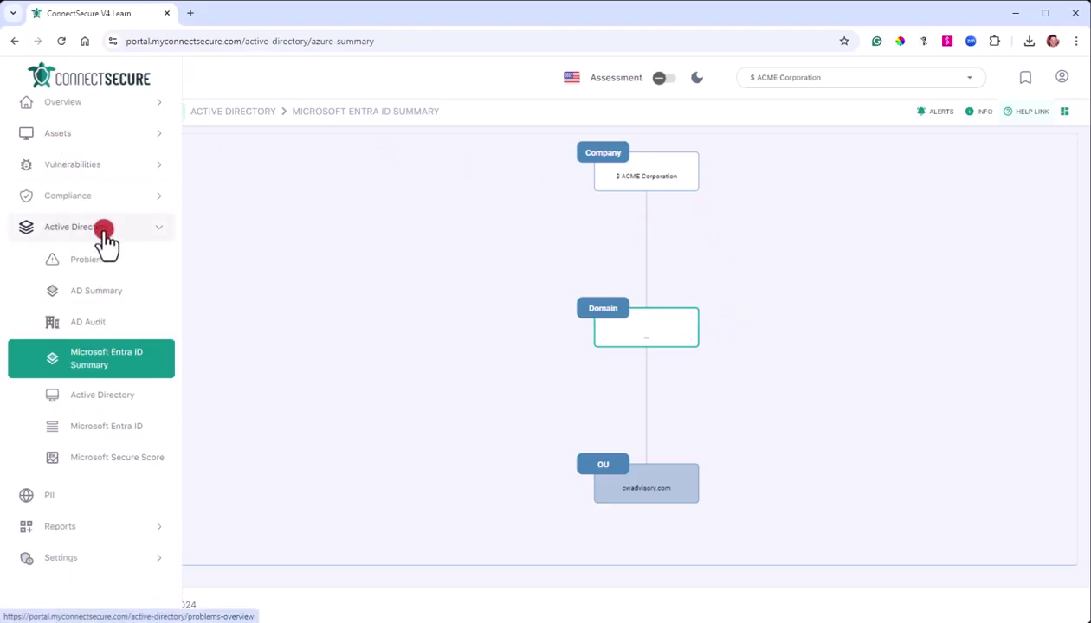
pyautogui.click(104, 230)
pyautogui.click(95, 325)
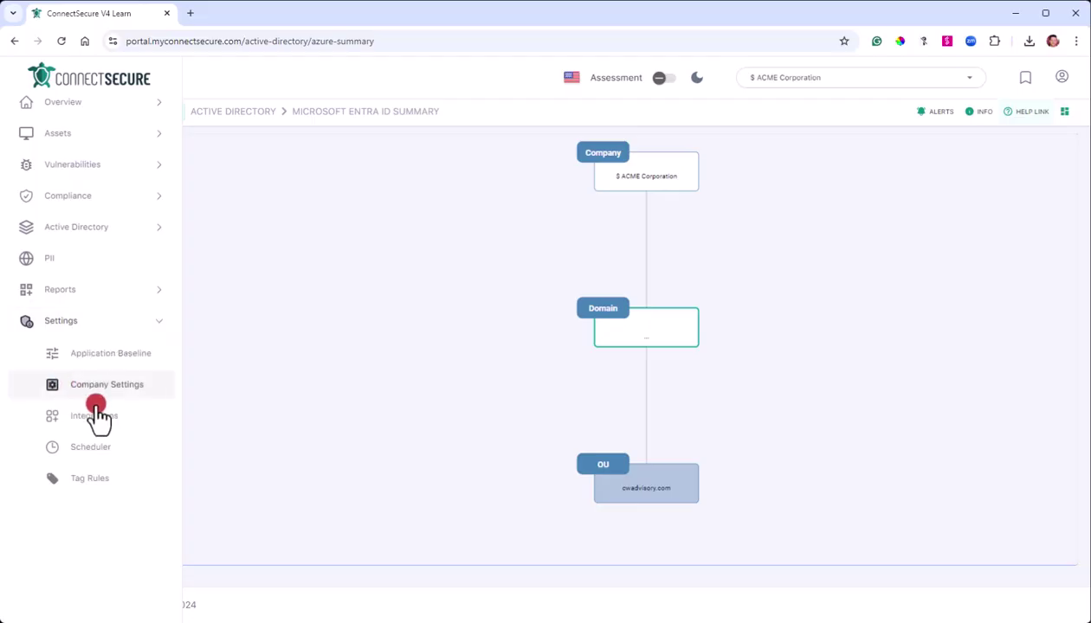
pyautogui.click(112, 422)
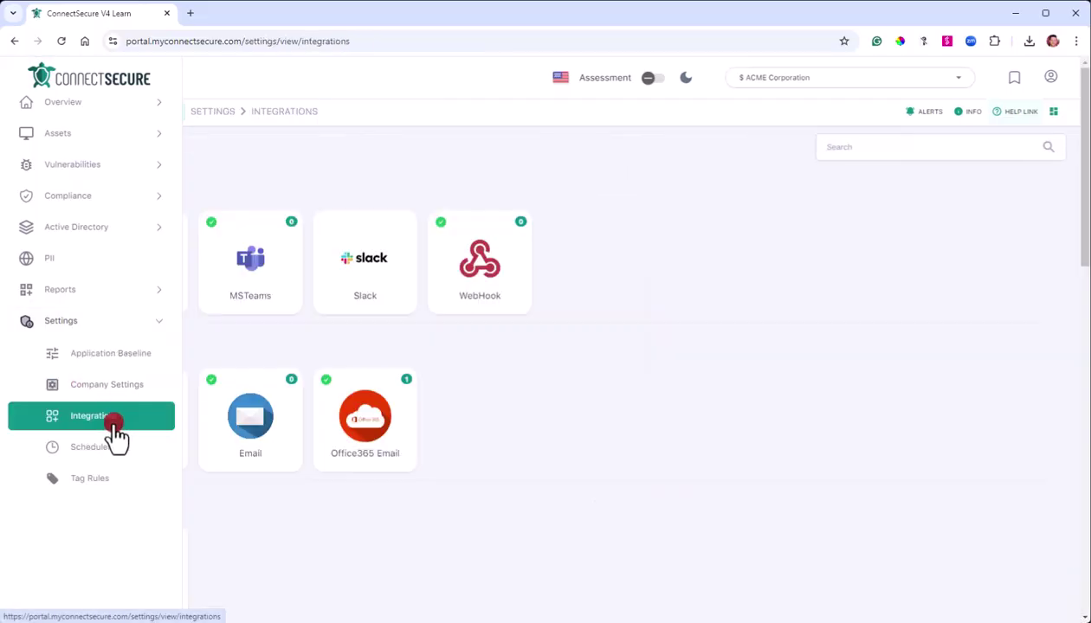
pyautogui.scroll(-6, 738, 333)
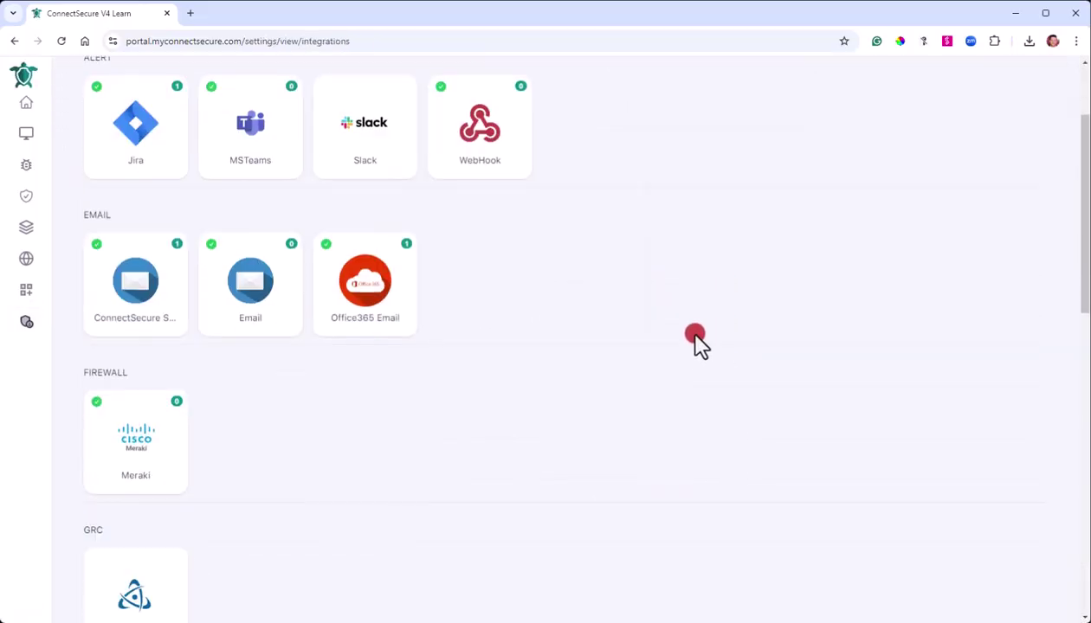
pyautogui.scroll(-1, 479, 329)
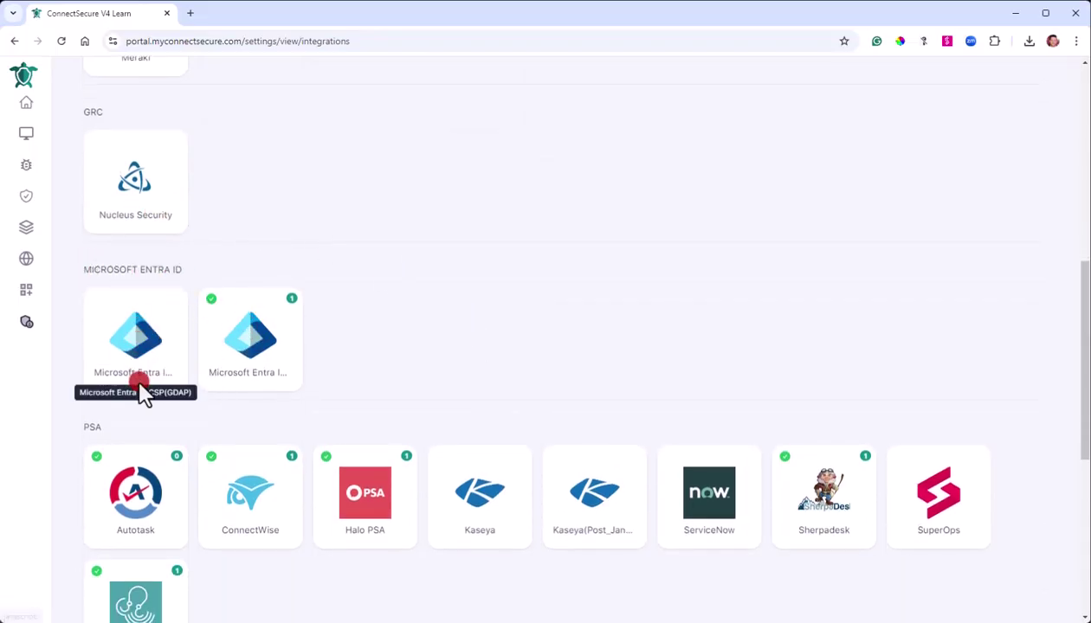
pyautogui.click(252, 381)
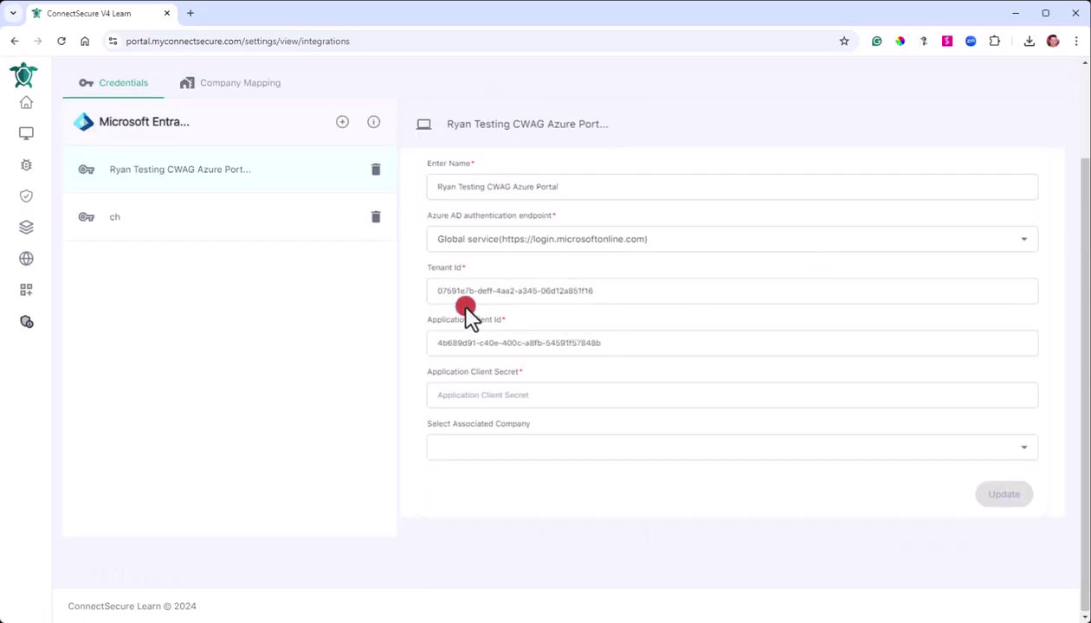
# Review the first credential's fields and check which local company is mapped to cwadvisory.com.
pyautogui.scroll(2, 431, 192)
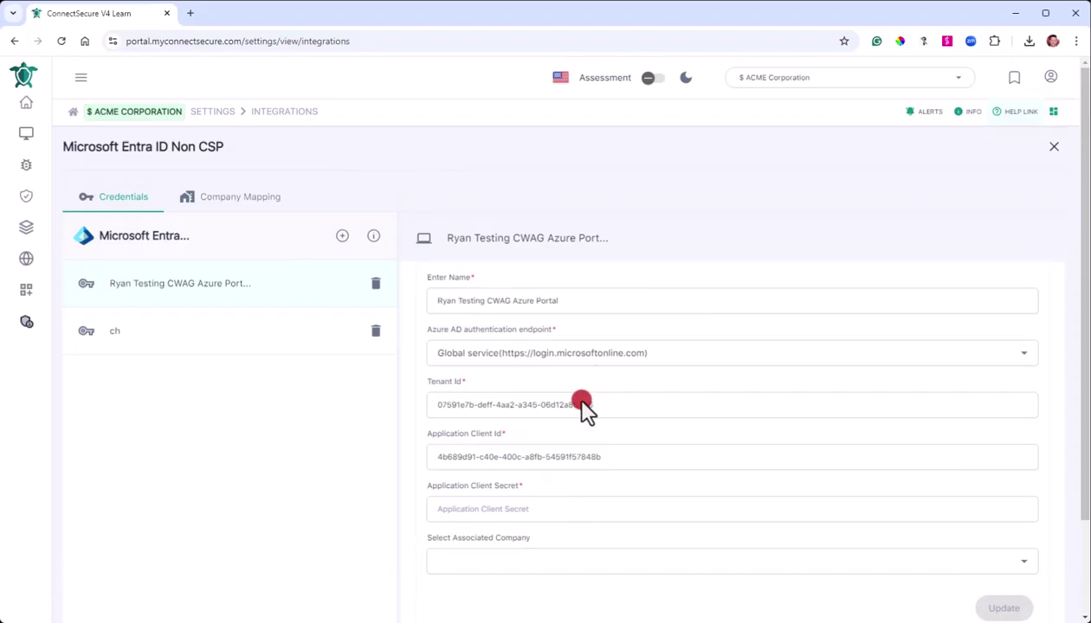
pyautogui.scroll(-1, 621, 494)
pyautogui.scroll(1, 621, 494)
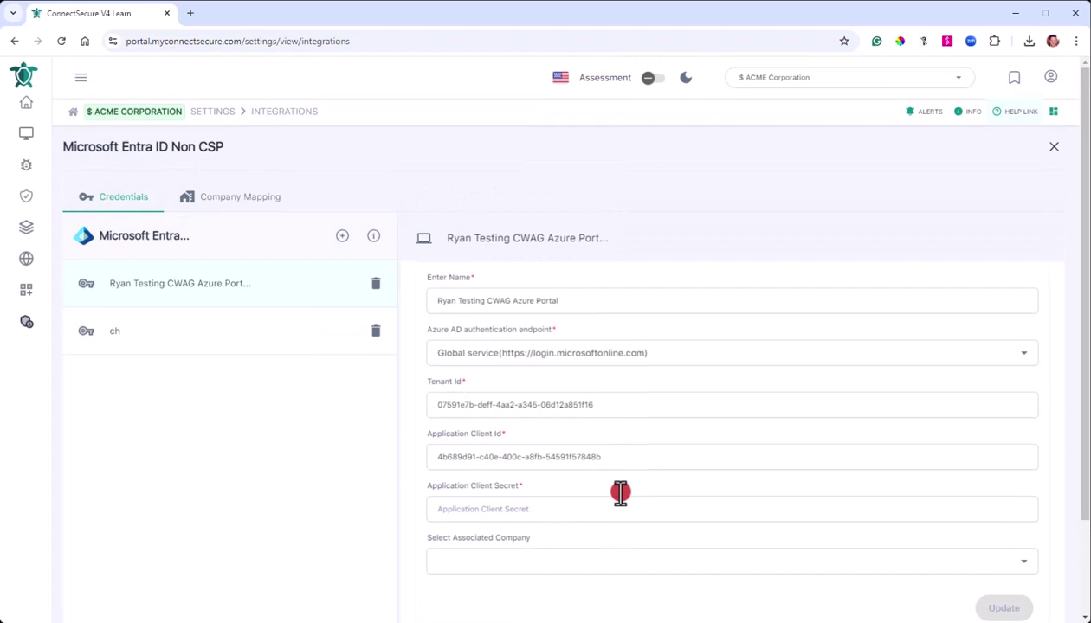
pyautogui.click(241, 208)
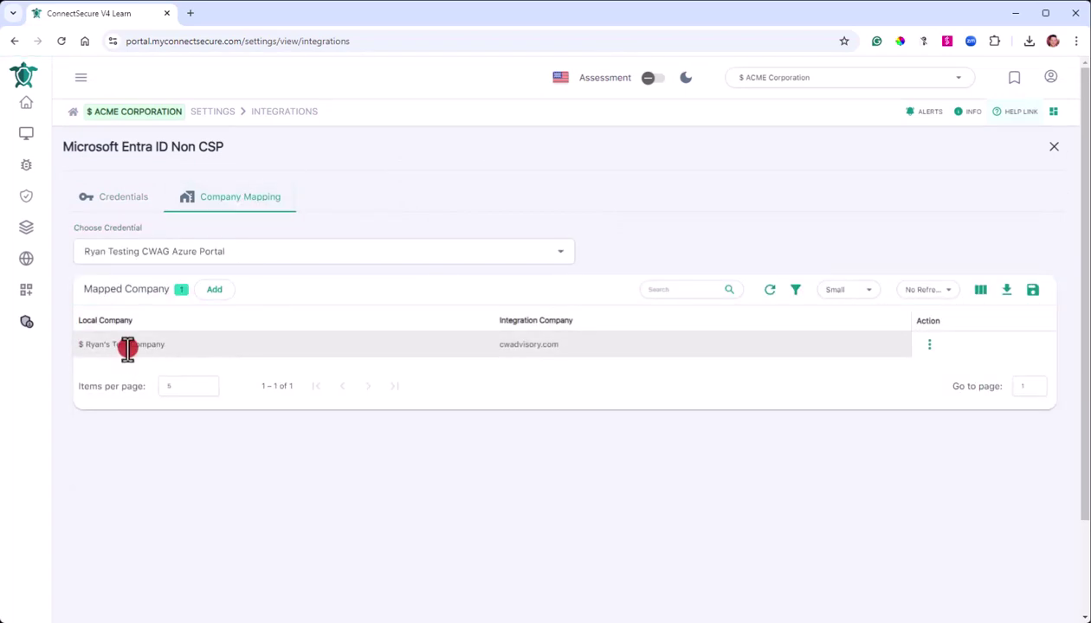
pyautogui.moveTo(167, 354); pyautogui.dragTo(74, 354)
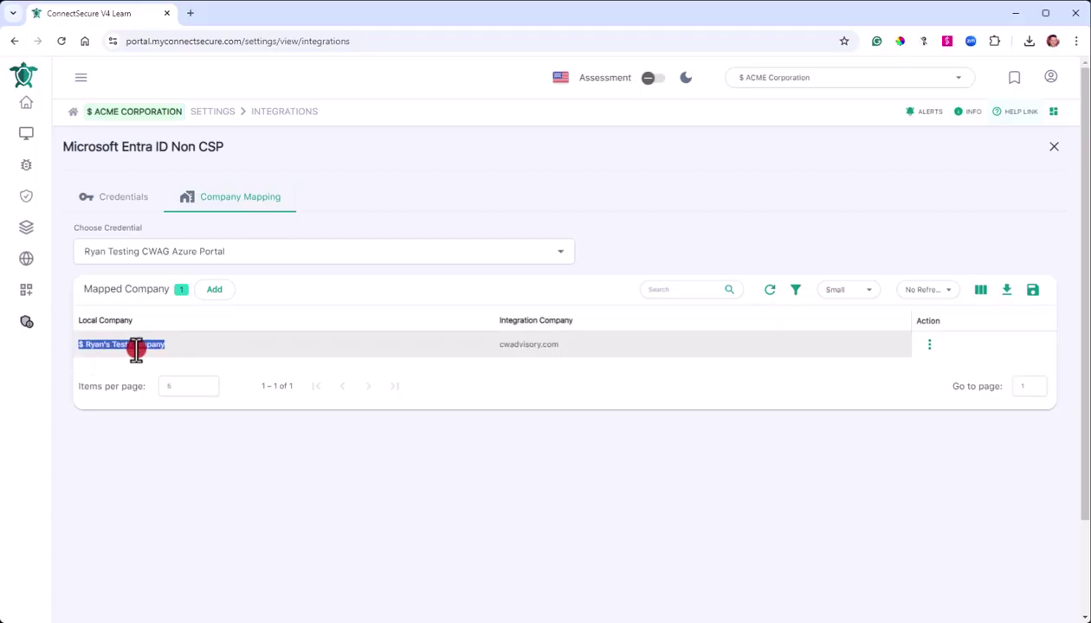
pyautogui.click(210, 359)
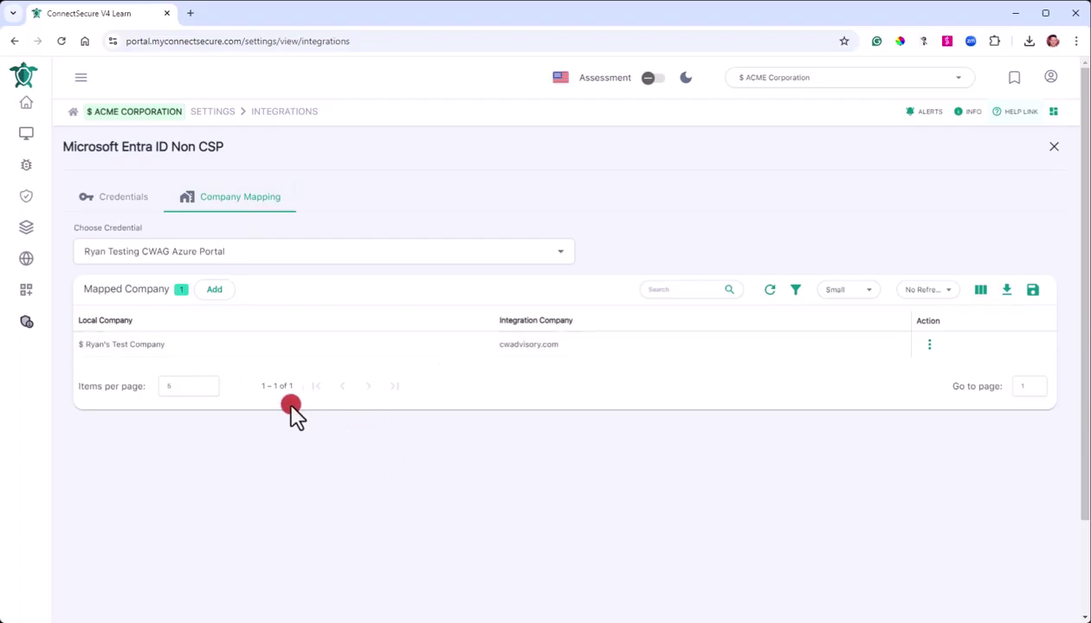
# Open the setup documentation from the integration's credentials and read the Azure app registration instructions through the application and tenant ID step.
pyautogui.click(126, 208)
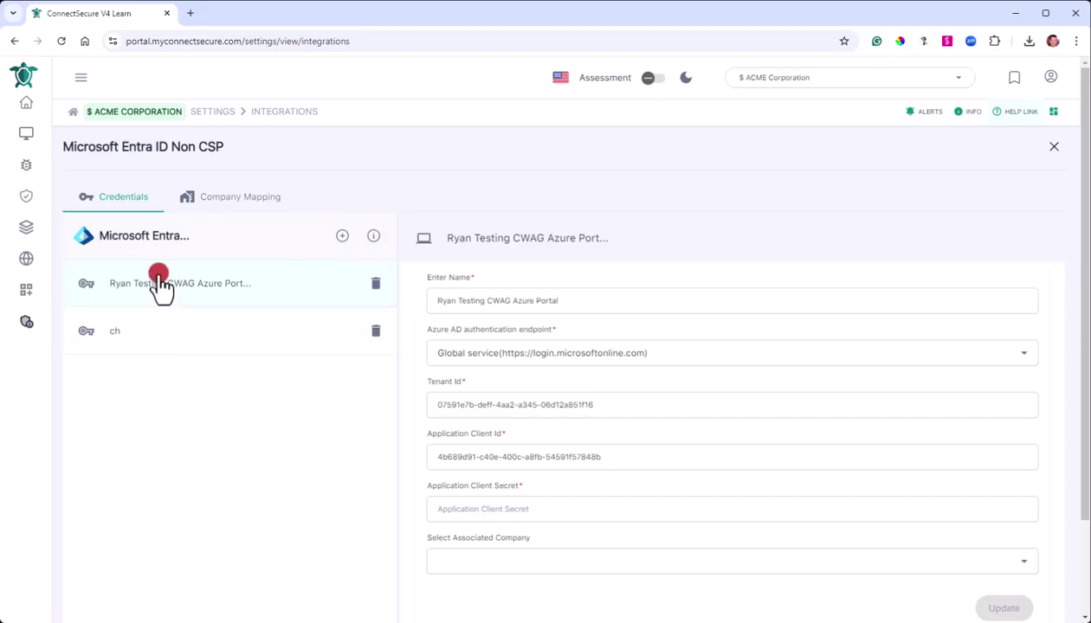
pyautogui.click(377, 242)
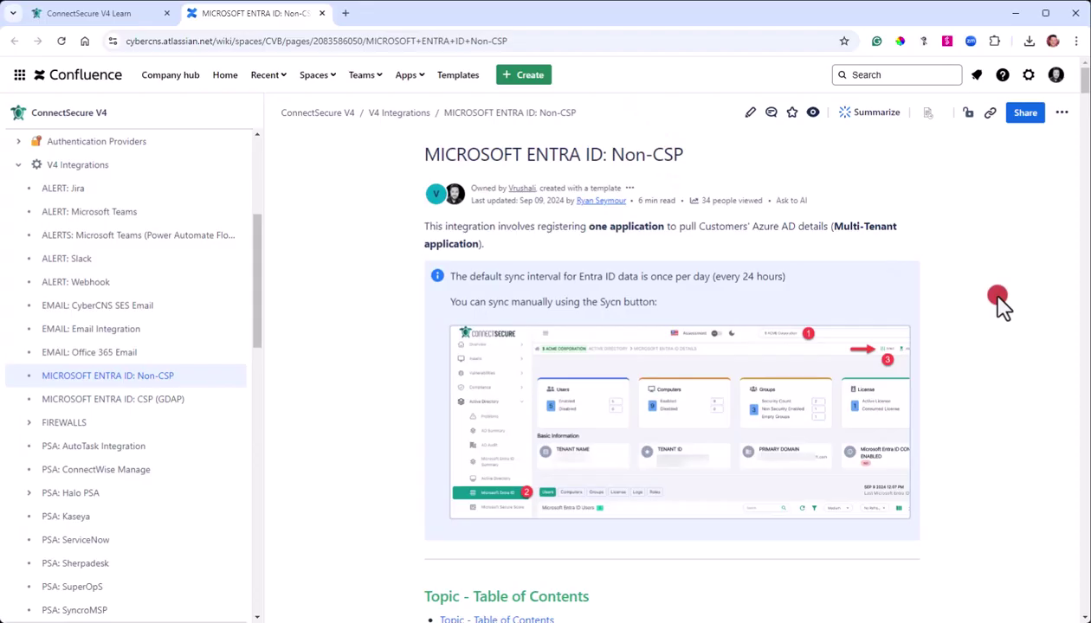
pyautogui.scroll(-7, 1042, 232)
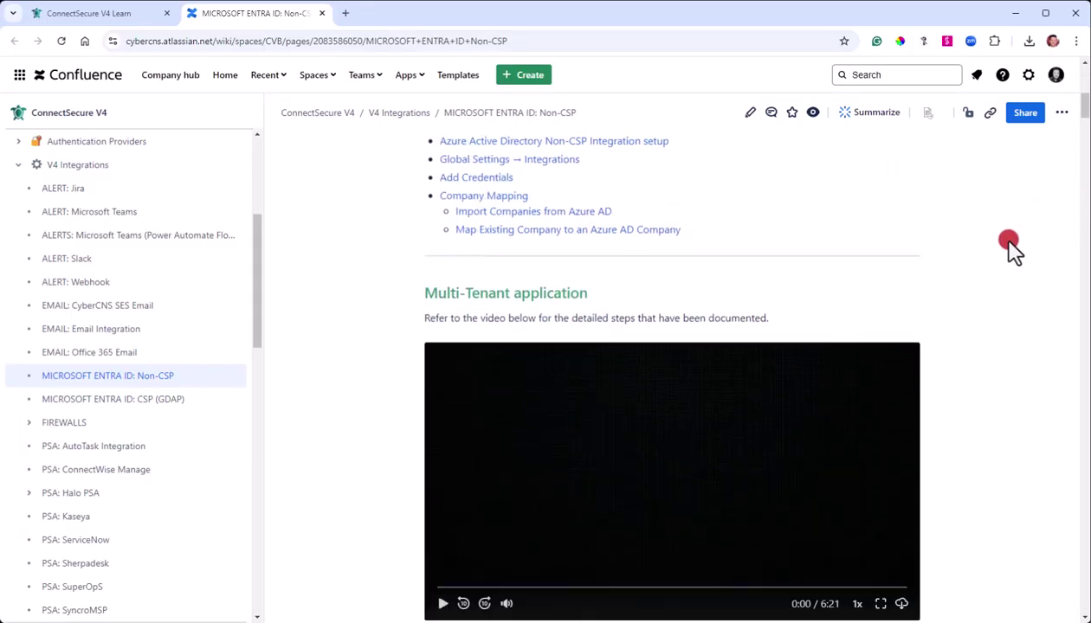
pyautogui.scroll(-1, 1011, 245)
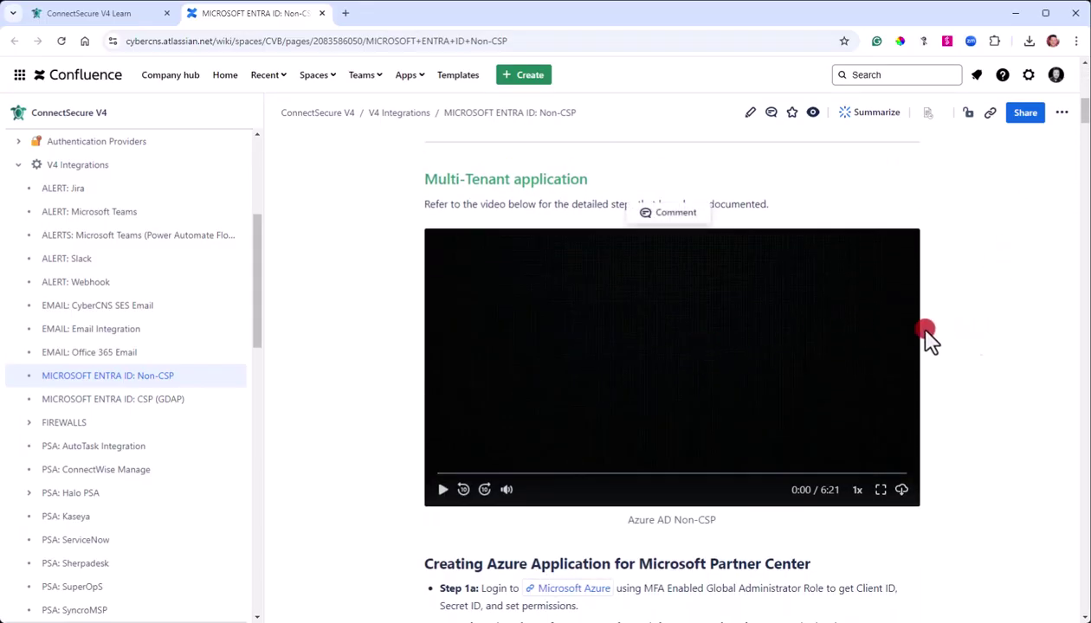
pyautogui.scroll(-7, 1021, 338)
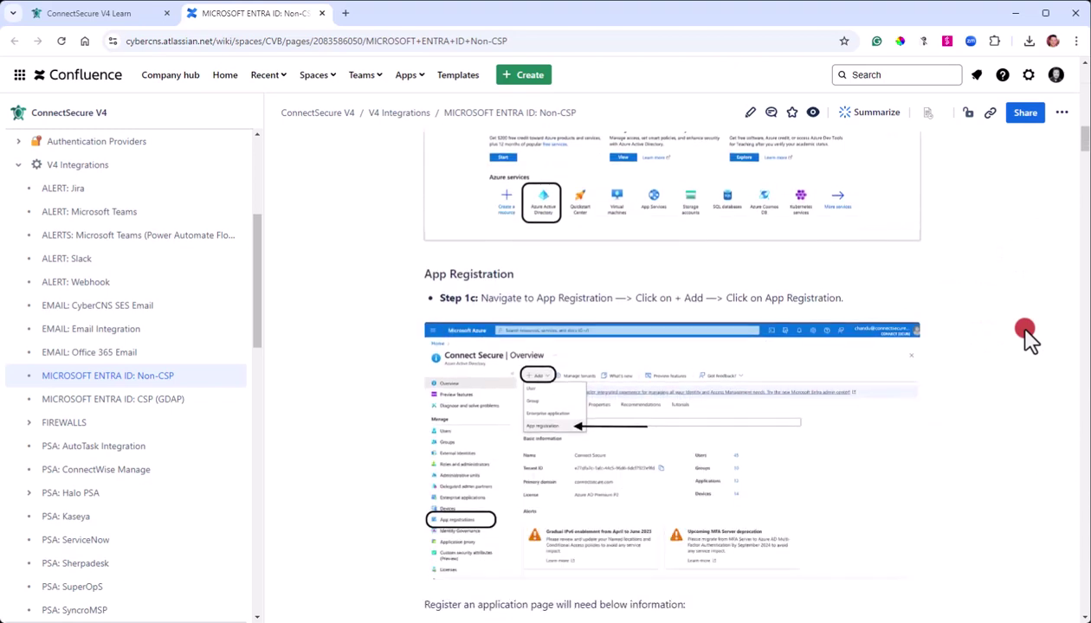
pyautogui.scroll(-8, 1025, 337)
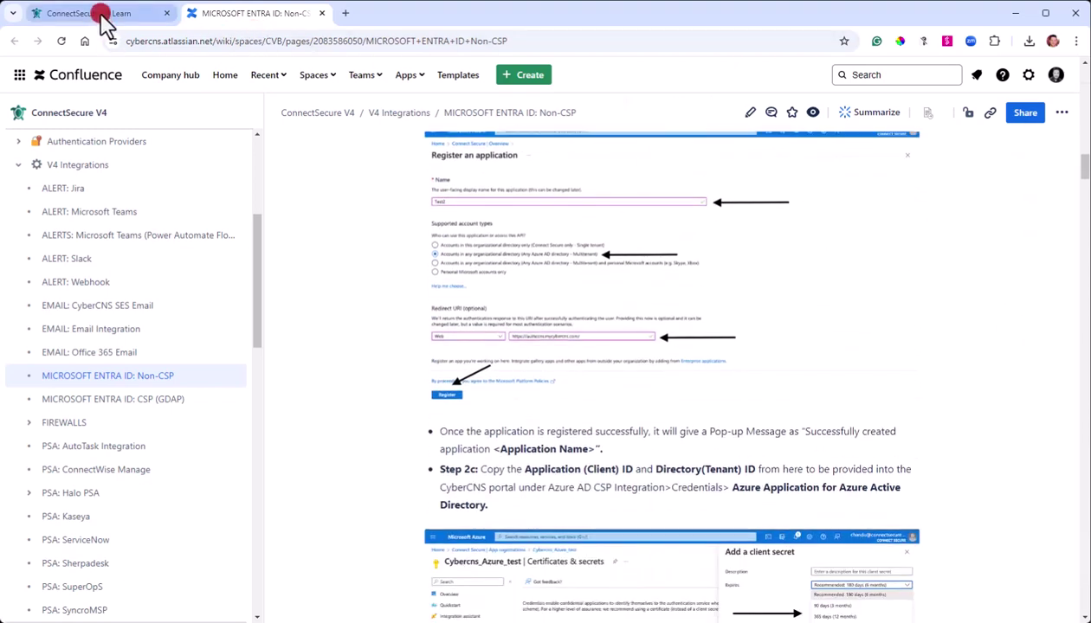
# Return to the Microsoft Entra ID Non CSP credentials in ConnectSecure and close the Confluence documentation page.
pyautogui.moveTo(103, 19)
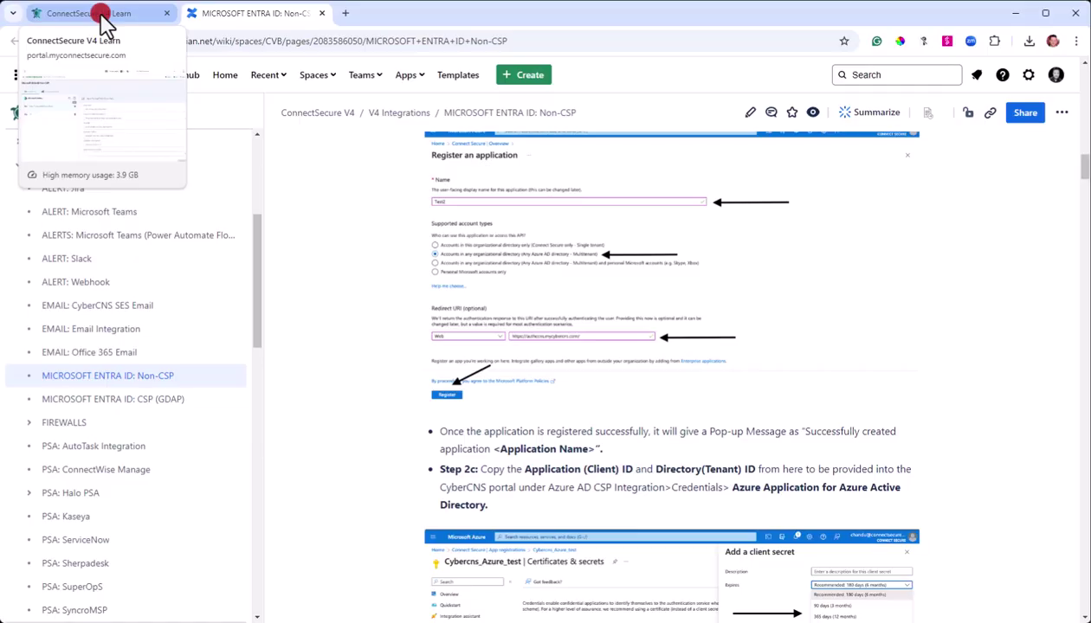
pyautogui.click(102, 15)
pyautogui.click(321, 13)
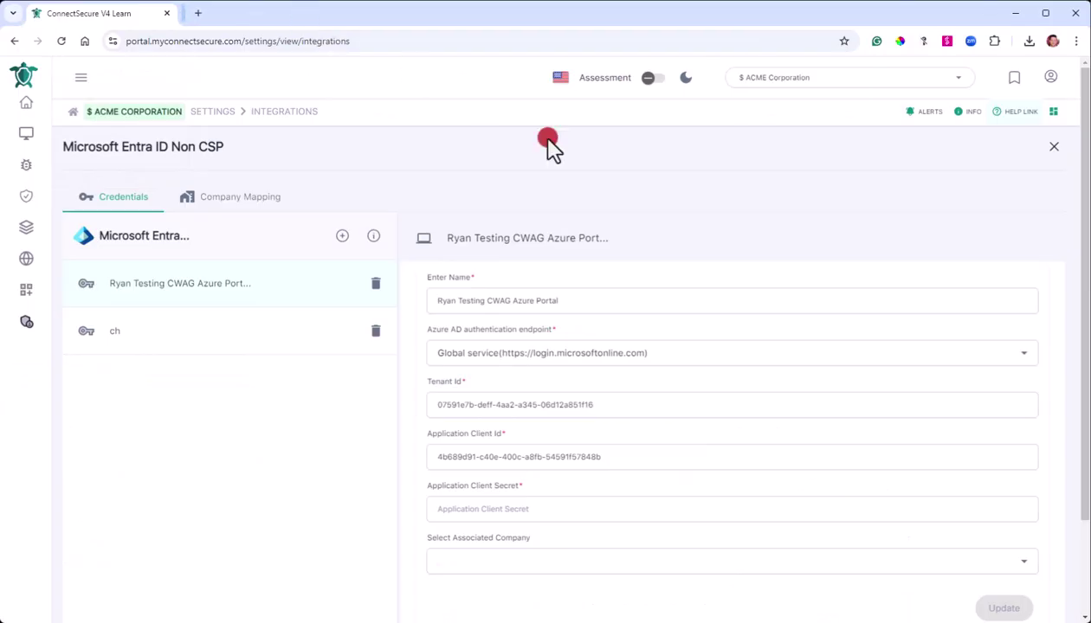